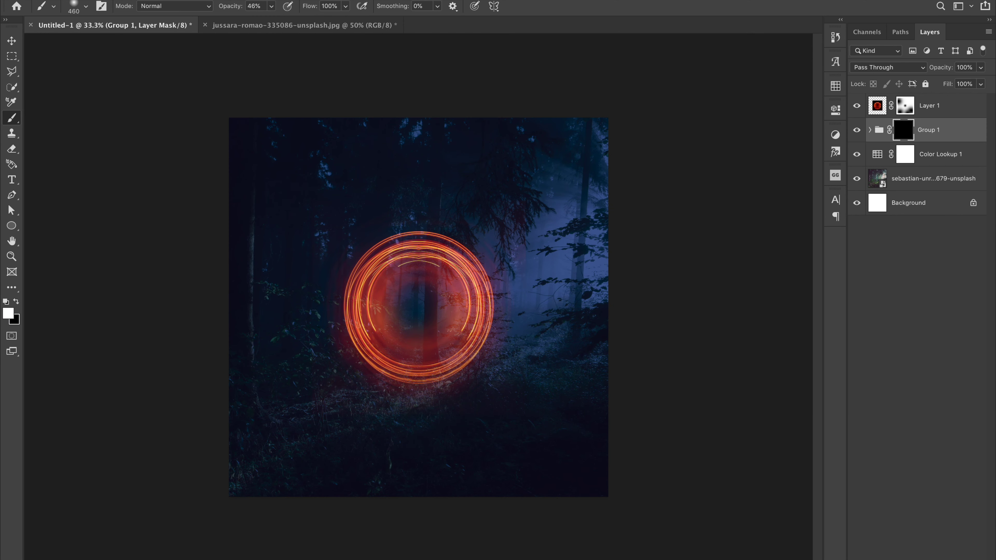
- Confirm orange as the Solid Color fill for the ground glow
left_click(415, 392)
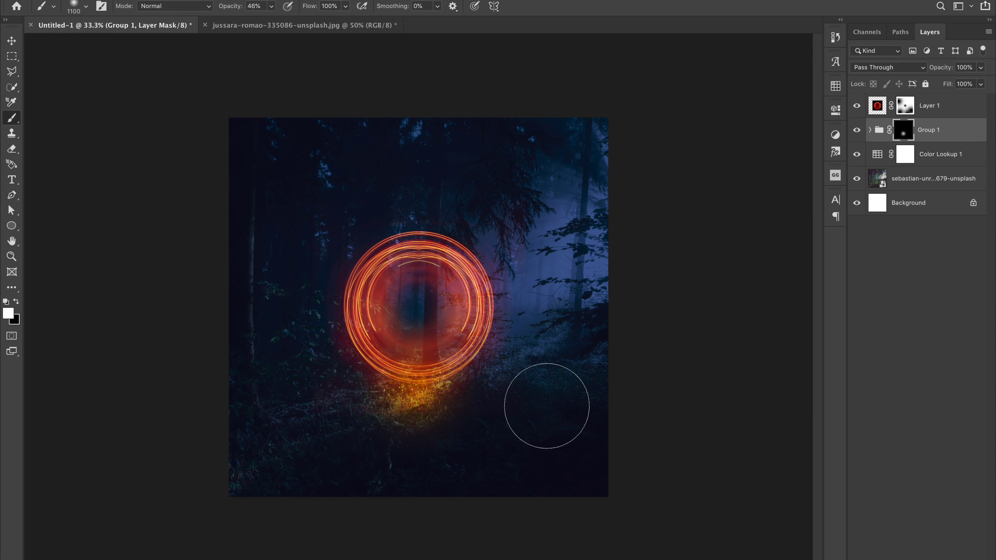
- Free Transform the masked glow into a wide, flat band
key("ctrl+t")
left_click_drag(499, 386, 580, 386)
left_click_drag(416, 349, 416, 360)
key("Return")
- Paint the glow mask to reveal glow around the ring's base and hide it from the lower left and left trunk
mouse_move(369, 286)
left_mouse_down()
mouse_move(373, 364)
mouse_move(562, 333)
mouse_move(284, 412)
mouse_move(309, 318)
left_mouse_up()
key("bracketleft")
key("bracketleft")
key("bracketleft")
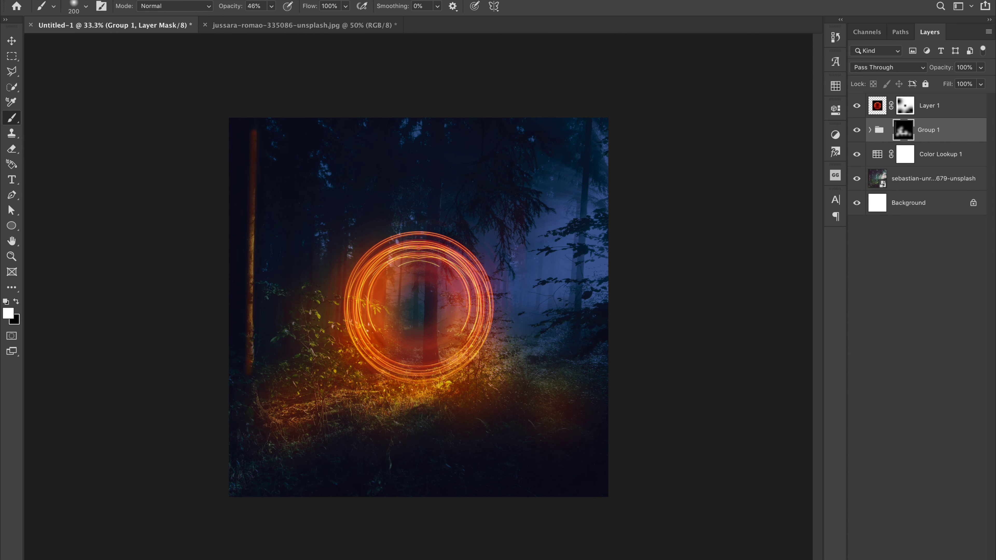
key("bracketright")
key("bracketright")
key("bracketright")
key("x")
left_click(280, 434)
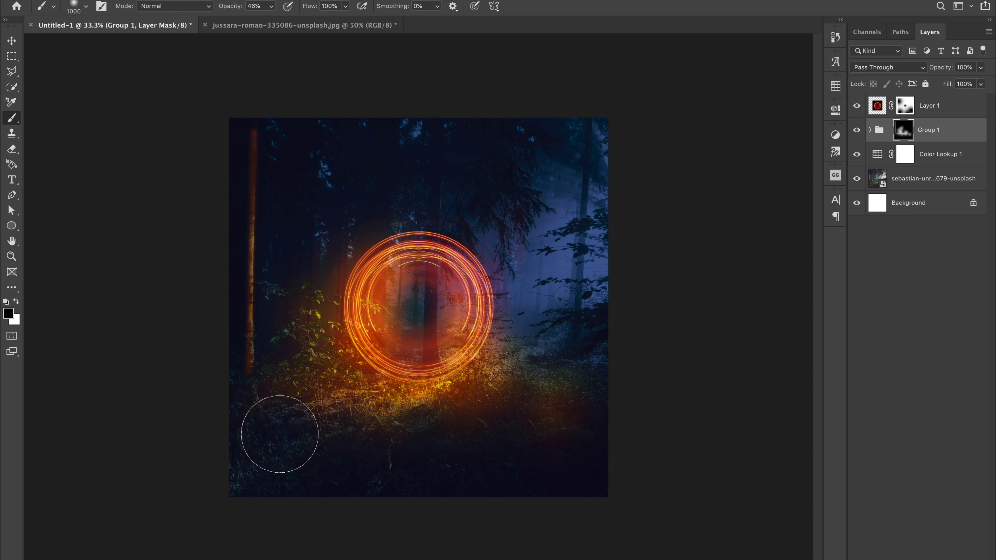
key("bracketright")
key("bracketright")
key("bracketright")
left_click_drag(251, 204, 230, 91)
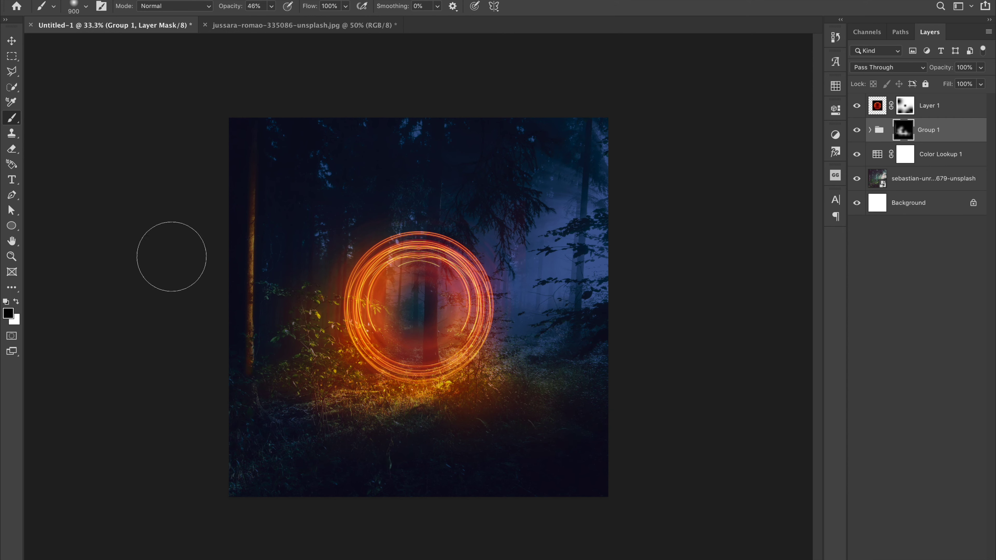
- Set the glow group's opacity to 75% and compare it with the ring layer hidden
left_click_drag(980, 67, 967, 82)
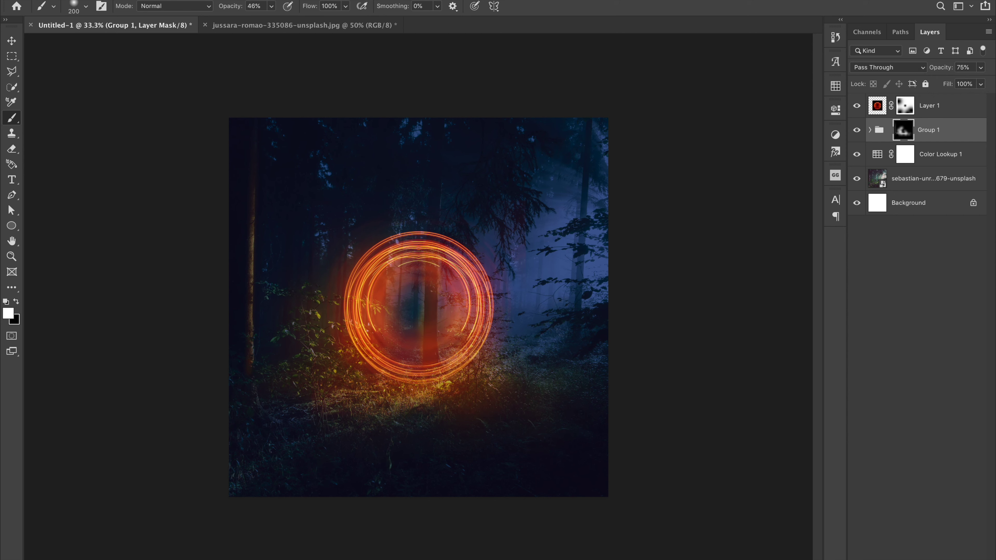
left_click(929, 105)
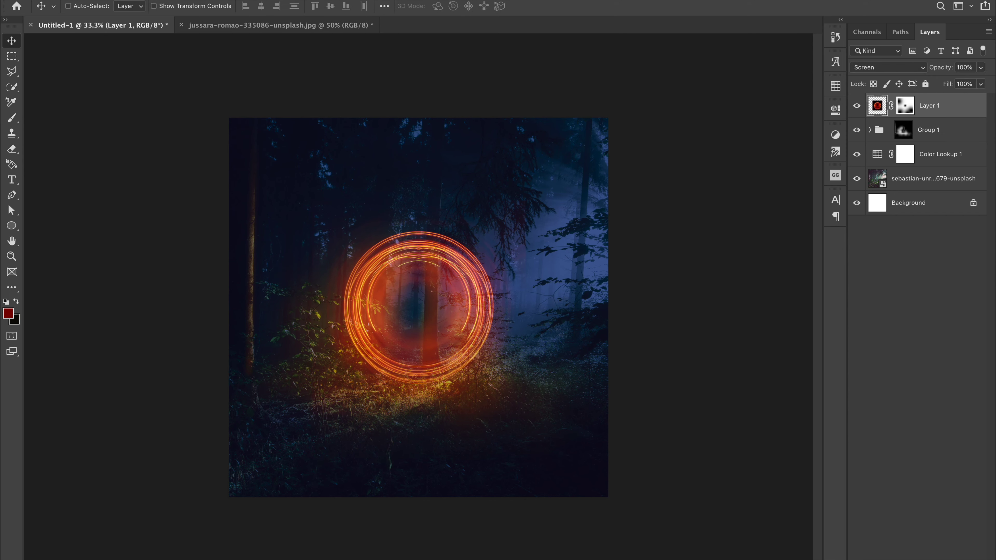
left_click(856, 105)
left_click(903, 130)
key("bracketright")
key("bracketright")
key("bracketright")
- Add a new layer and paint a yellow glow below the ring
left_click(856, 105)
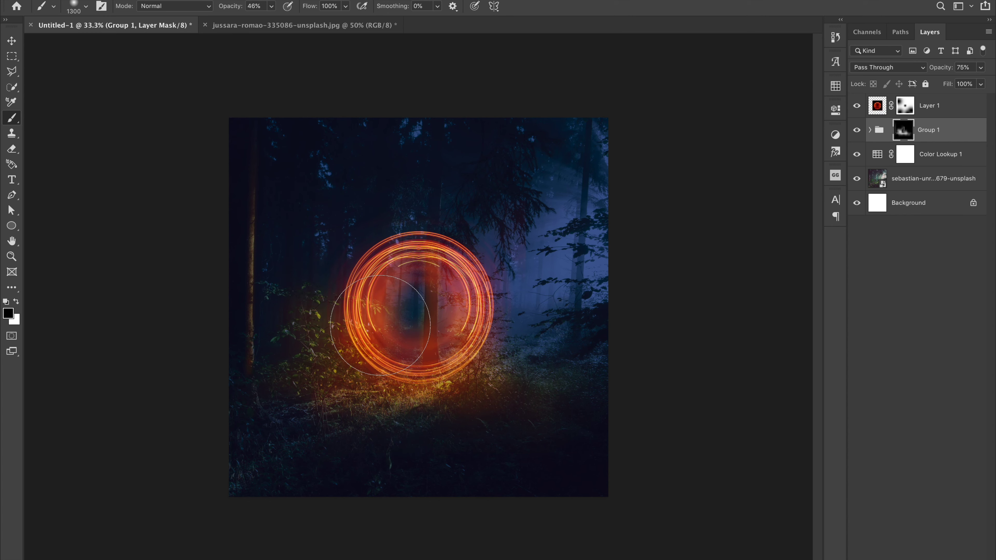
key("ctrl+shift+alt+n")
key("ctrl+plus")
left_click(408, 404)
- Squash the yellow glow into a flat band beneath the ring
key("ctrl+t")
left_click_drag(413, 133, 413, 329)
key("Return")
key("v")
- Set the yellow layer to Color Dodge at 45% opacity with reduced fill
key("alt+shift+d")
key("4")
key("5")
key("shift+3")
key("shift+8")
left_click(980, 84)
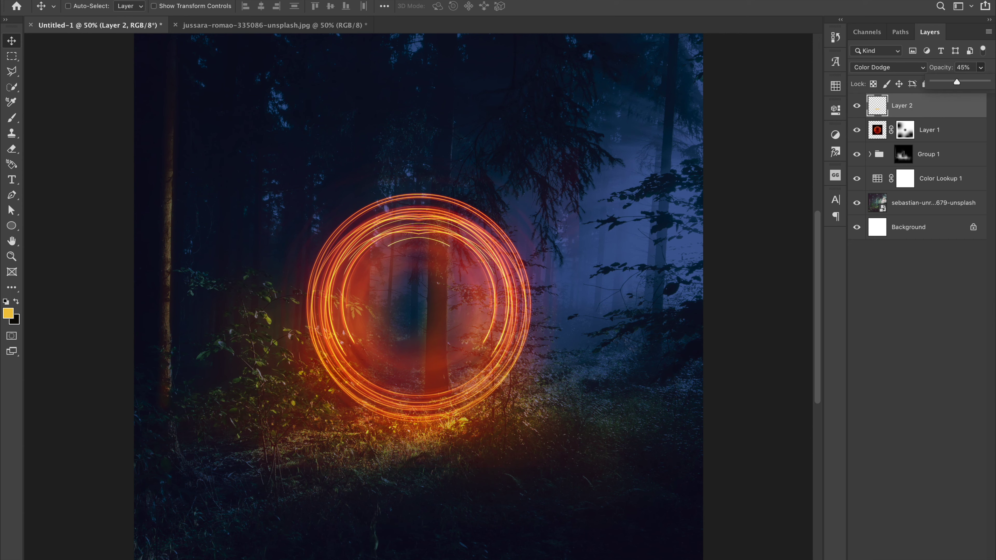
- Add Hue/Saturation, Levels and a second Hue/Saturation adjustment to grade the forest
key("ctrl+u")
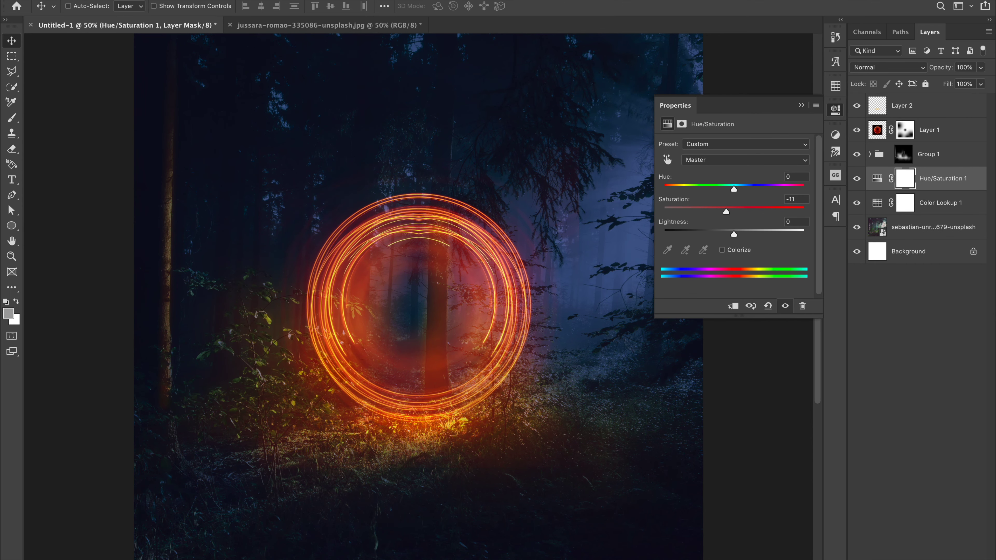
key("ctrl+l")
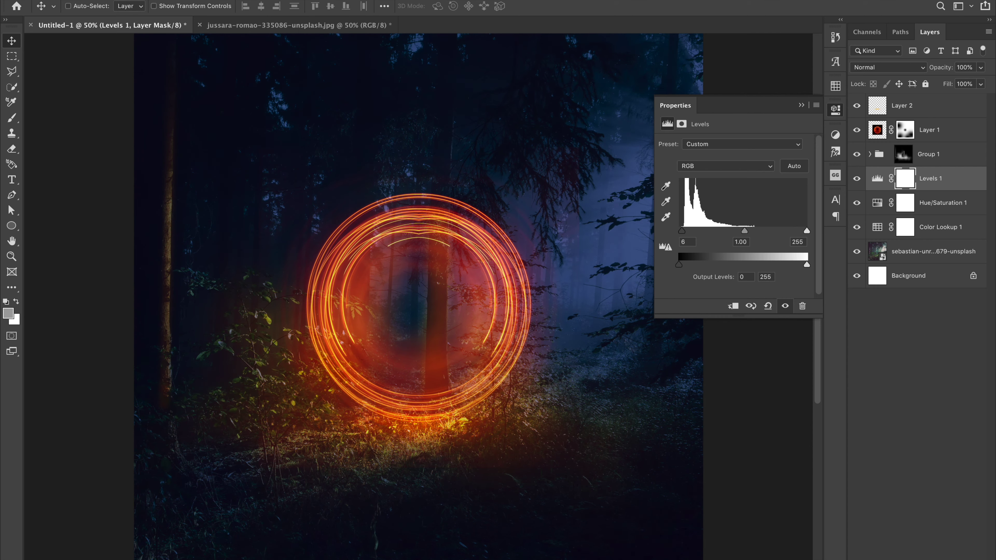
key("ctrl+u")
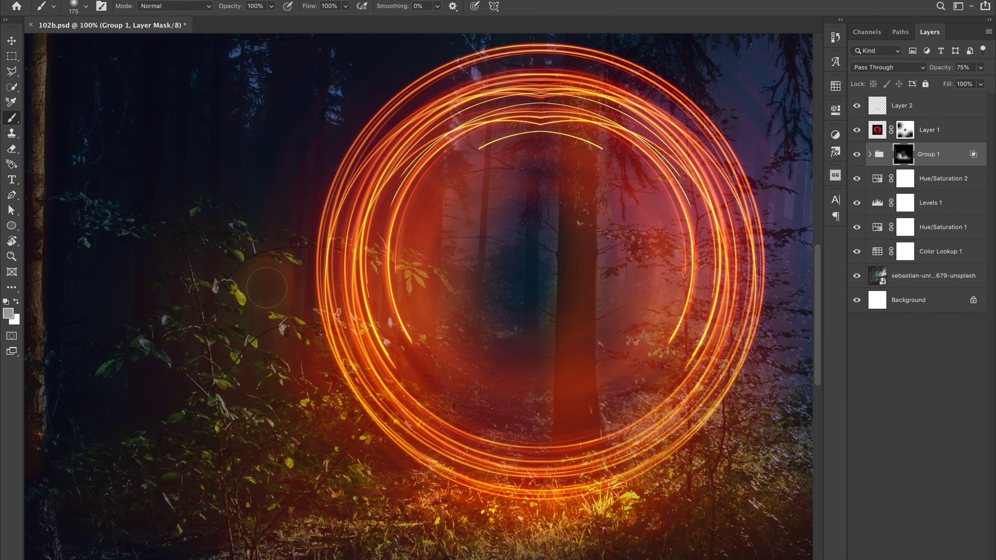
- Paint black on the glow group's mask to hide glow over the foliage
key("d")
left_click(266, 288)
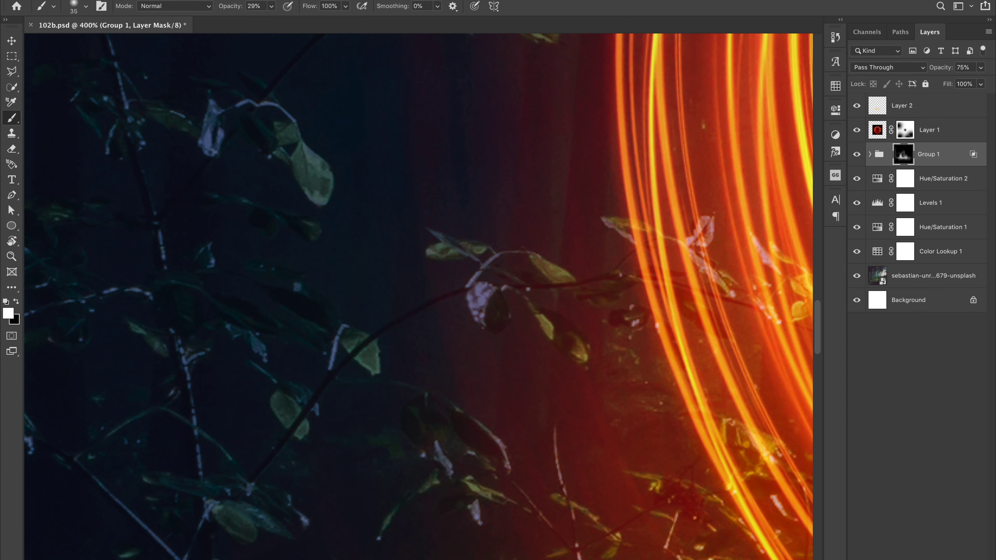
scroll(418, 296, "up", 3)
scroll(418, 296, "up", 3)
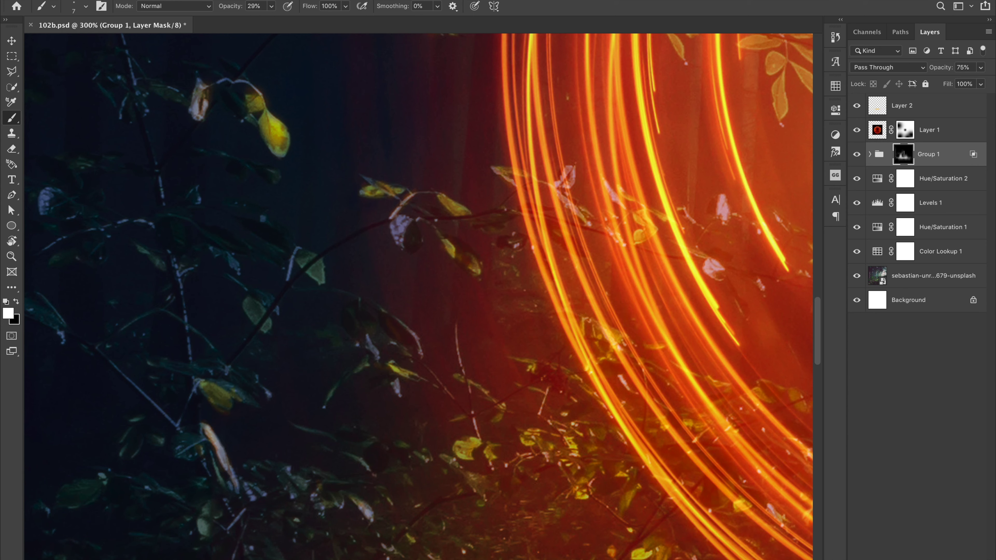
scroll(418, 296, "left", 3)
scroll(418, 296, "up", 1)
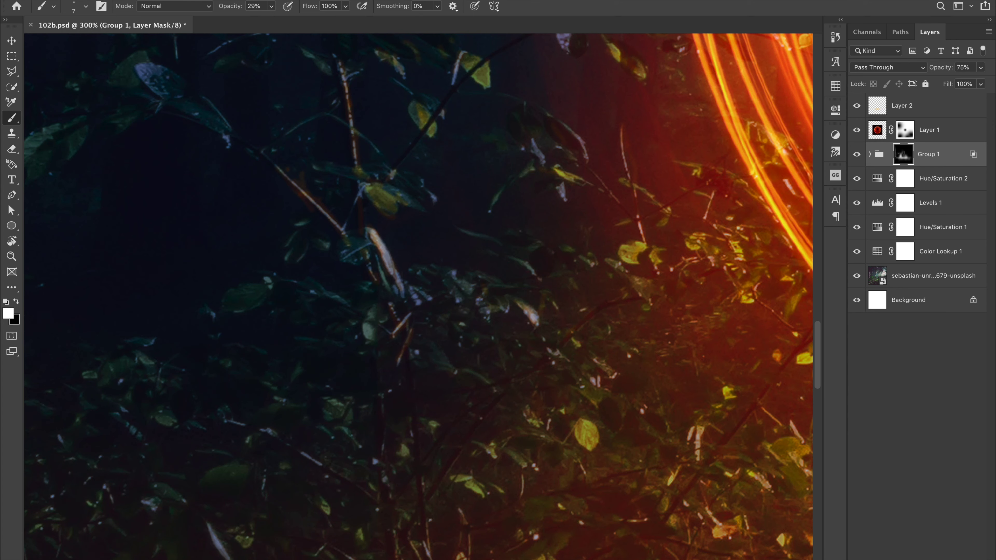
scroll(419, 296, "up", 3)
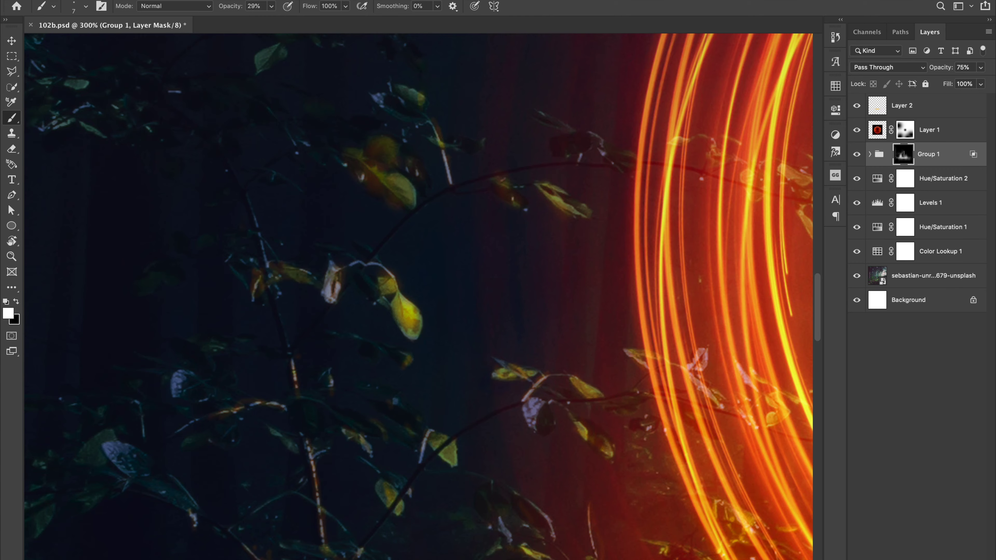
- With a smaller, stronger brush, reveal orange glow along the left tree trunk
key("ctrl+minus")
key("ctrl+minus")
key("ctrl+minus")
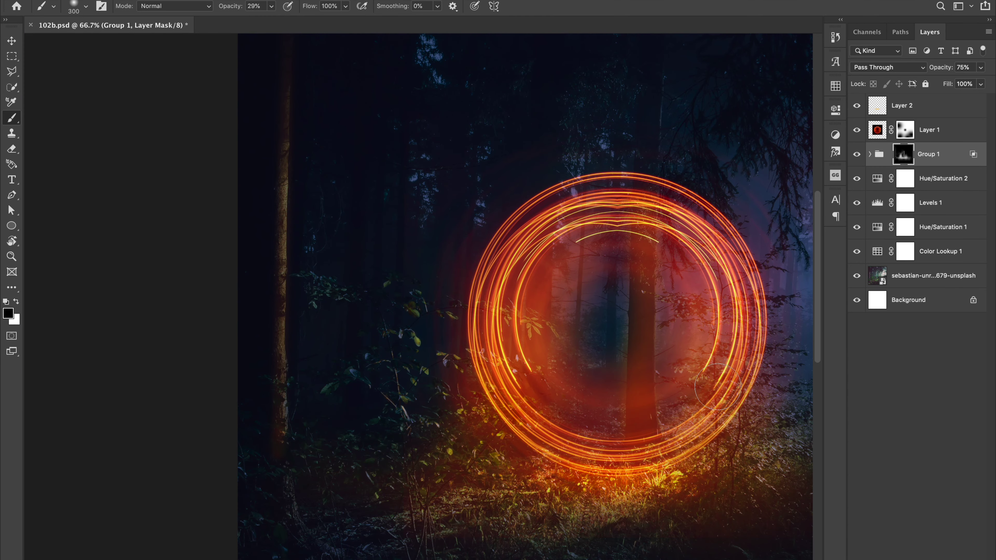
key("bracketleft")
key("bracketleft")
key("bracketleft")
key("ctrl+plus")
key("ctrl+plus")
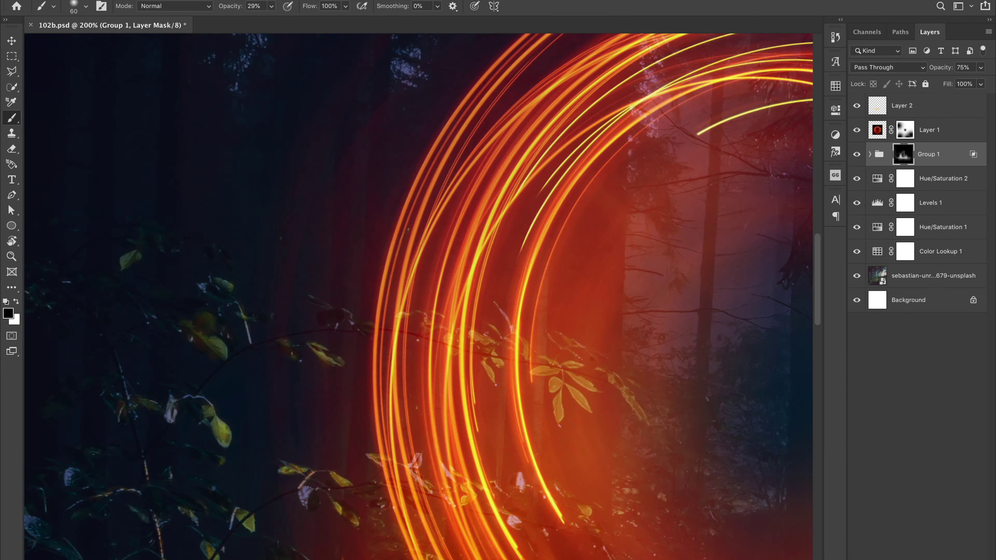
scroll(418, 296, "left", 10)
left_click(271, 6)
left_click_drag(270, 20, 290, 20)
left_click_drag(220, 227, 220, 526)
- At 49% brush opacity, paint black to trim glow off the trunk's edges
scroll(431, 294, "up", 5)
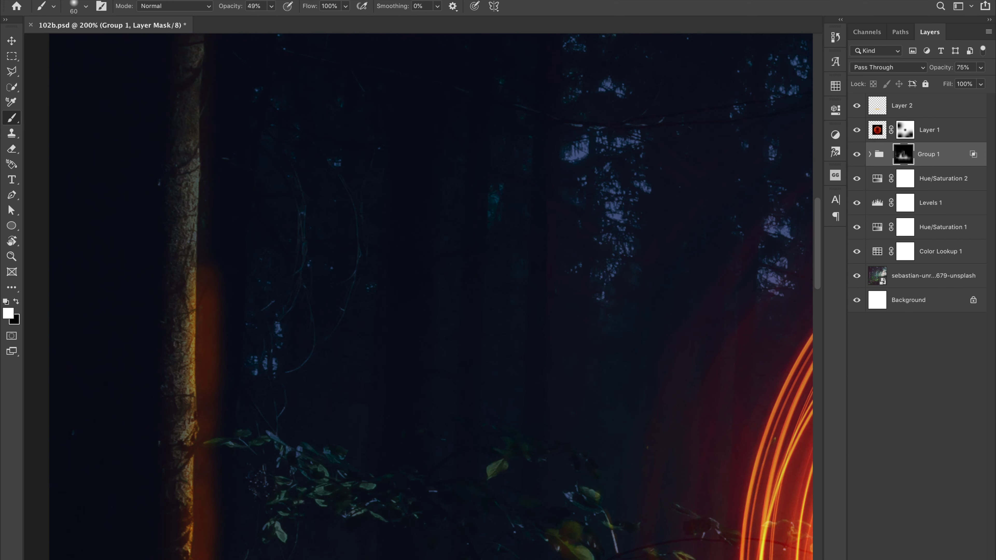
key("4")
key("9")
right_click(316, 154)
key("Escape")
key("x")
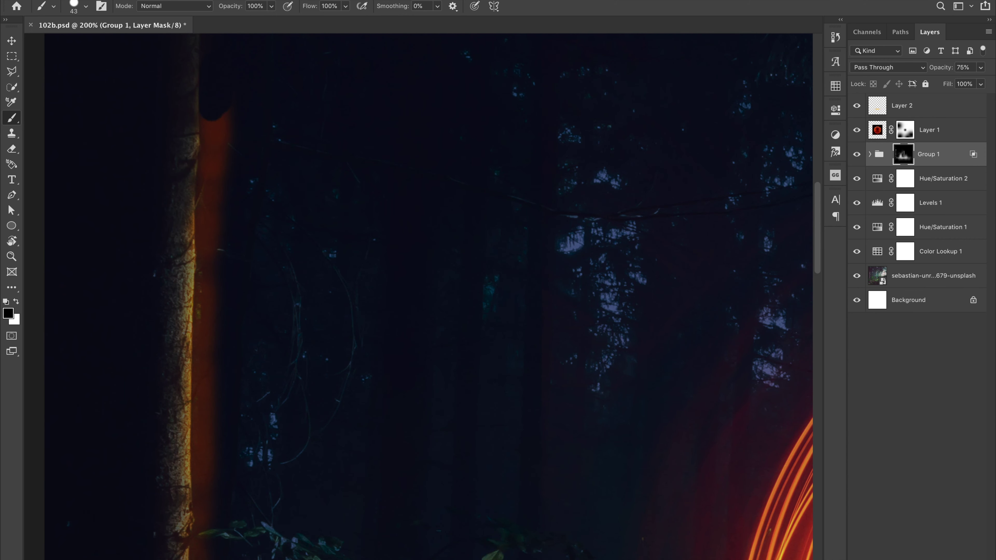
left_click_drag(216, 114, 208, 321)
scroll(431, 294, "down", 10)
scroll(431, 294, "left", 5)
left_click_drag(304, 192, 302, 431)
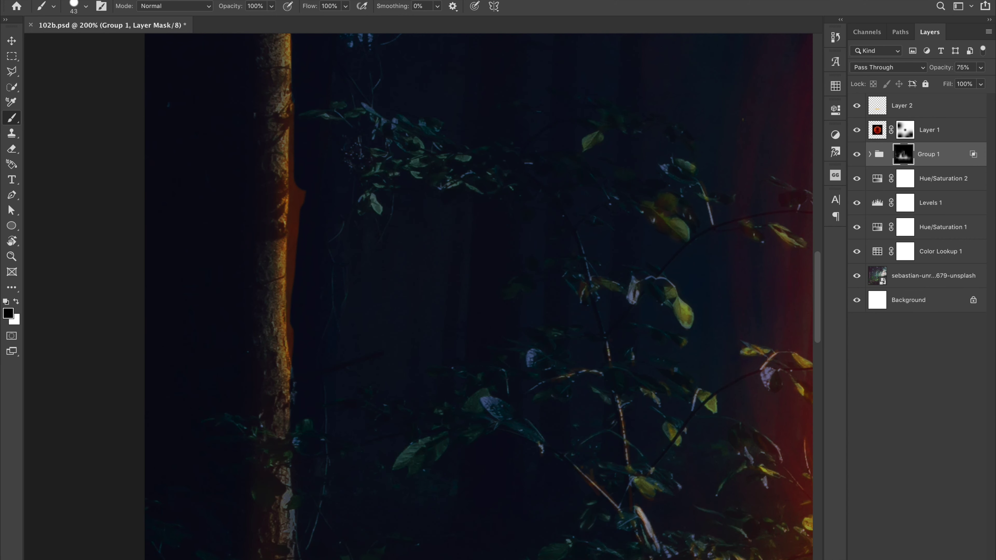
key("ctrl+0")
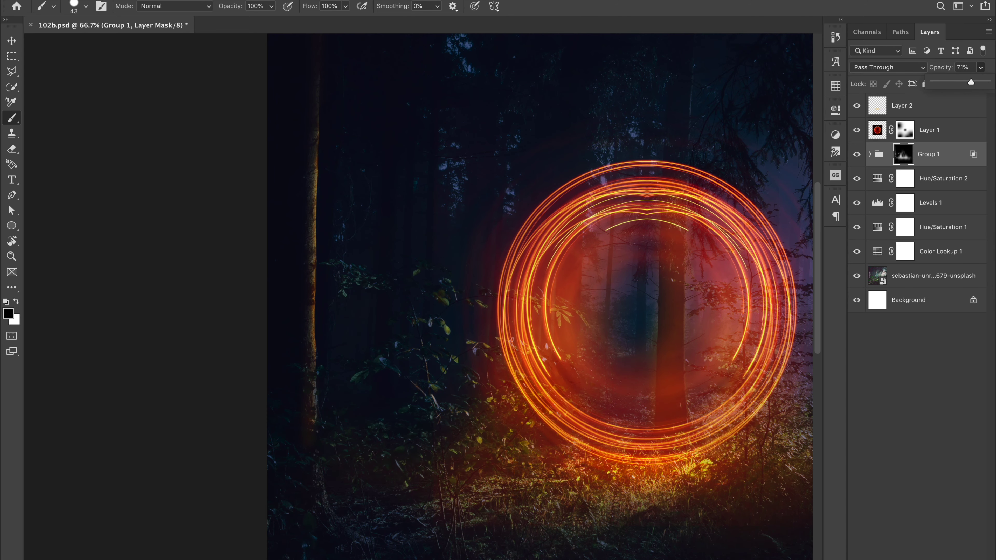
- Select the ring layer's mask and set the brush opacity to 20%
left_click(905, 129)
scroll(549, 294, "up", 5)
key("2")
right_click(435, 227)
key("Escape")
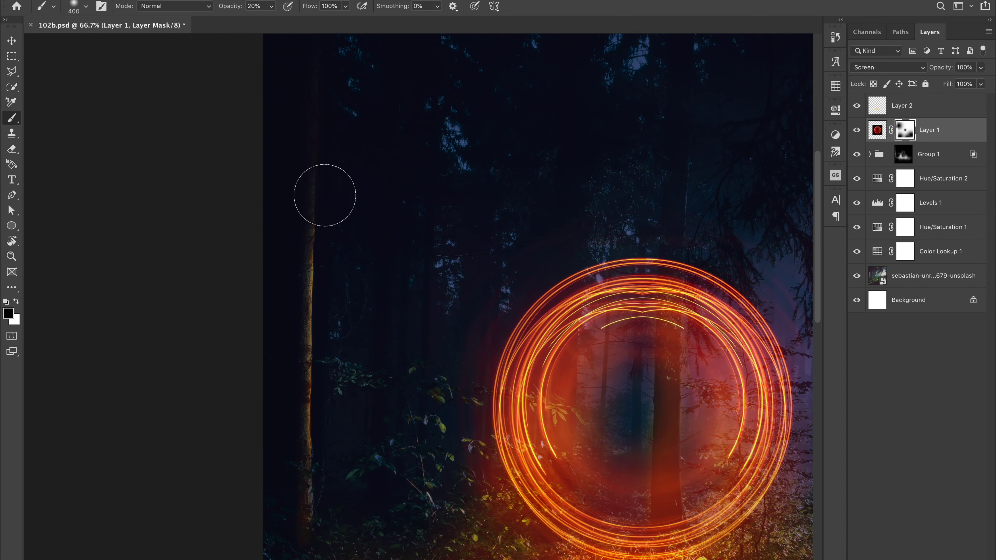
- Hide the yellow highlight layer, reset colours to black and white, and add a new empty layer
left_click(903, 153)
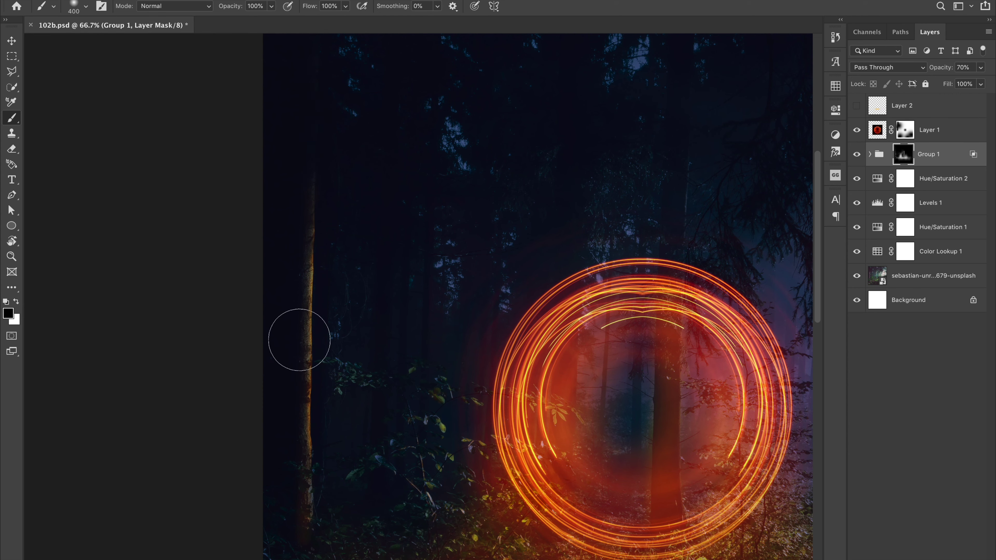
key("d")
scroll(561, 316, "down", 3)
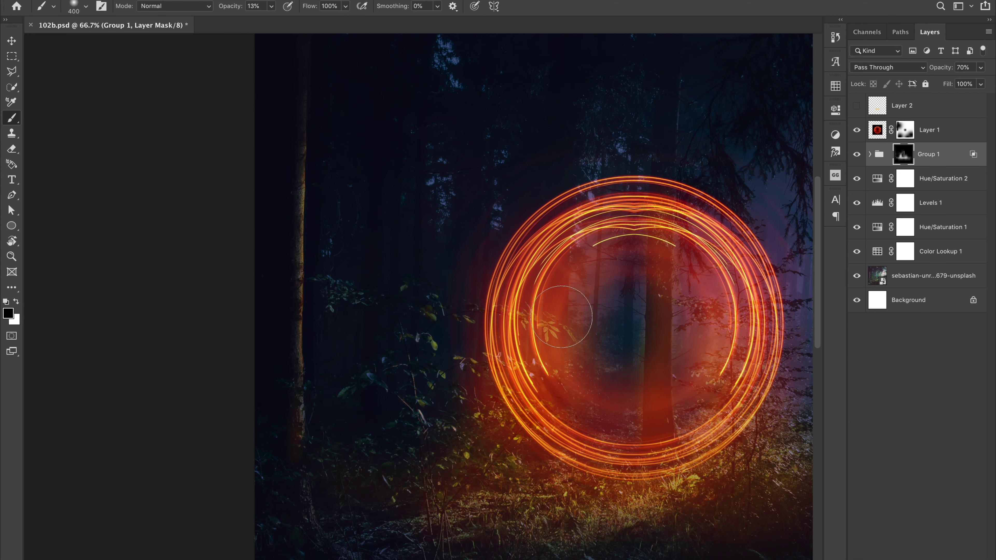
scroll(315, 167, "down", 2)
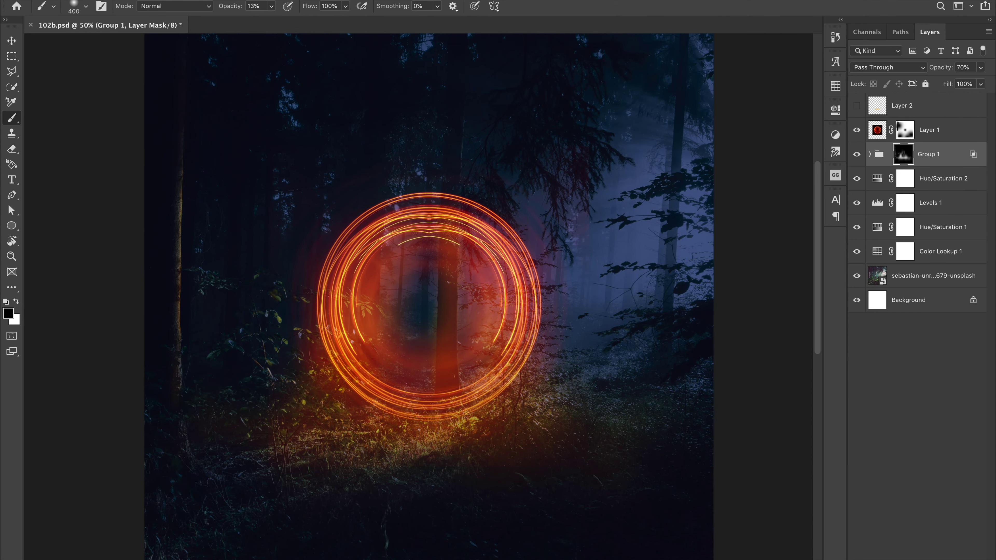
scroll(525, 411, "up", 3)
scroll(693, 407, "right", 5)
key("ctrl+shift+alt+n")
right_click(447, 207)
- Choose a spatter brush for sparks and hide the original ring layer
scroll(600, 431, "down", 3)
scroll(600, 392, "down", 10)
double_click(562, 325)
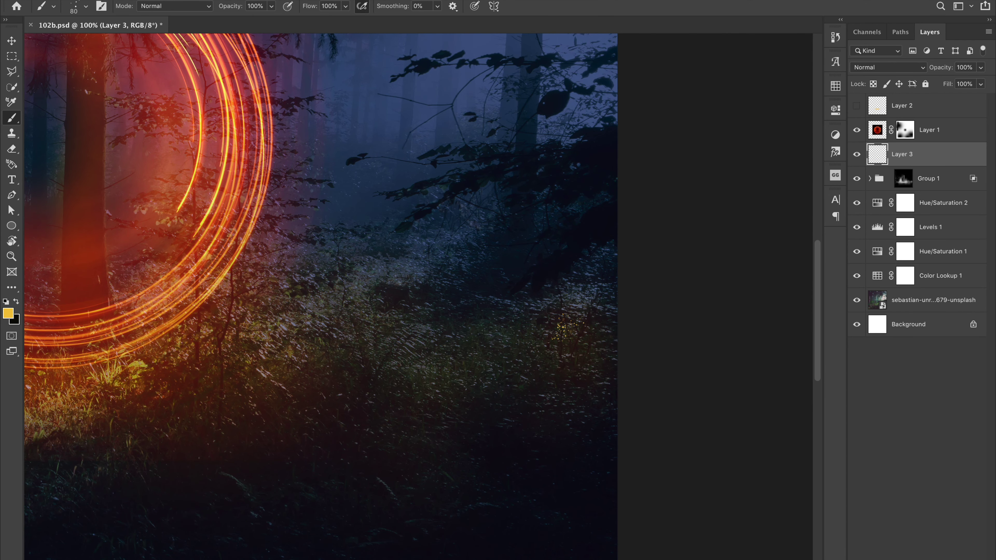
key("ctrl+minus")
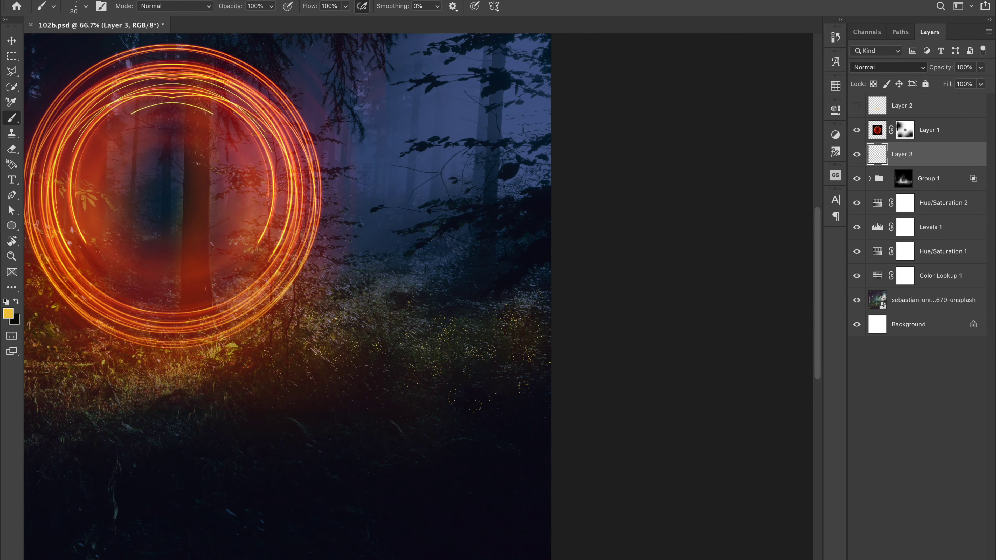
scroll(392, 275, "left", 10)
left_click(856, 130)
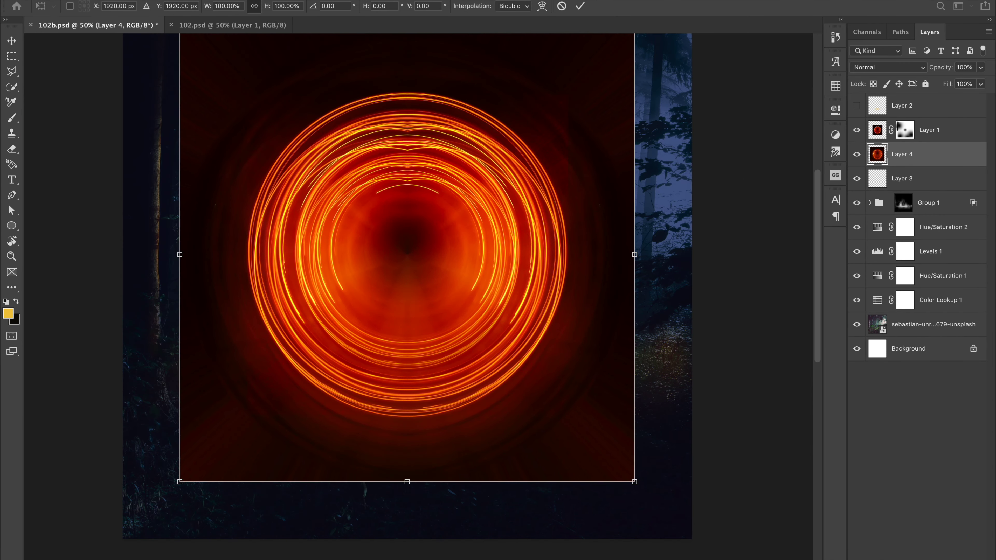
- Set the ring copy to Screen, brighten it with Levels, and lower its fill to 22%
key("shift+alt+s")
key("ctrl+l")
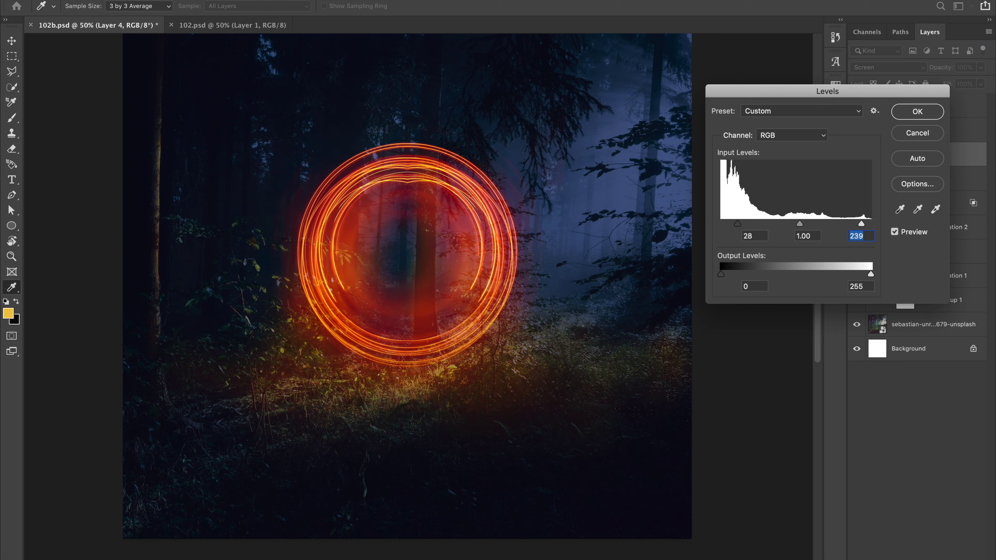
key("Return")
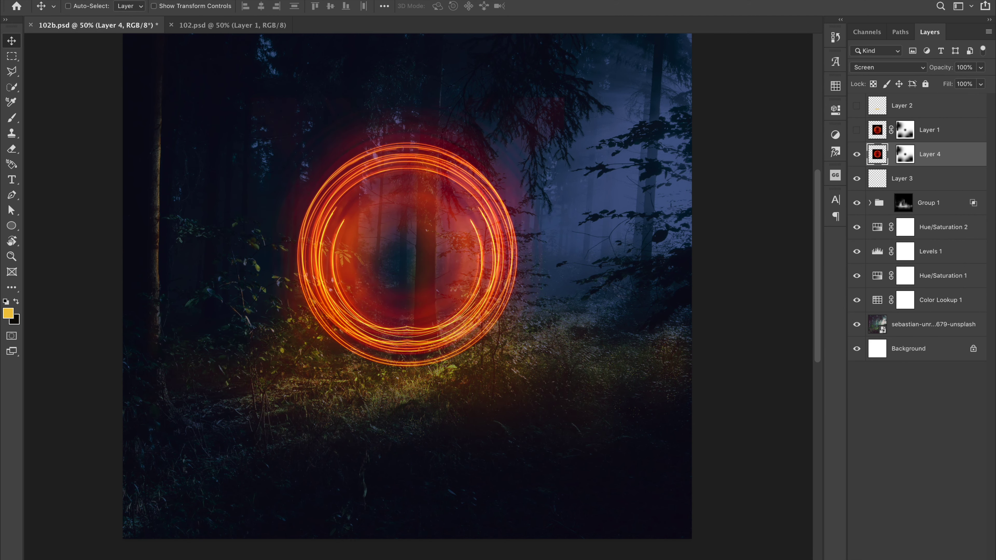
left_click(856, 130)
key("shift+2")
key("shift+2")
- Select the original ring layer and add a new empty layer for sparks
key("ctrl+minus")
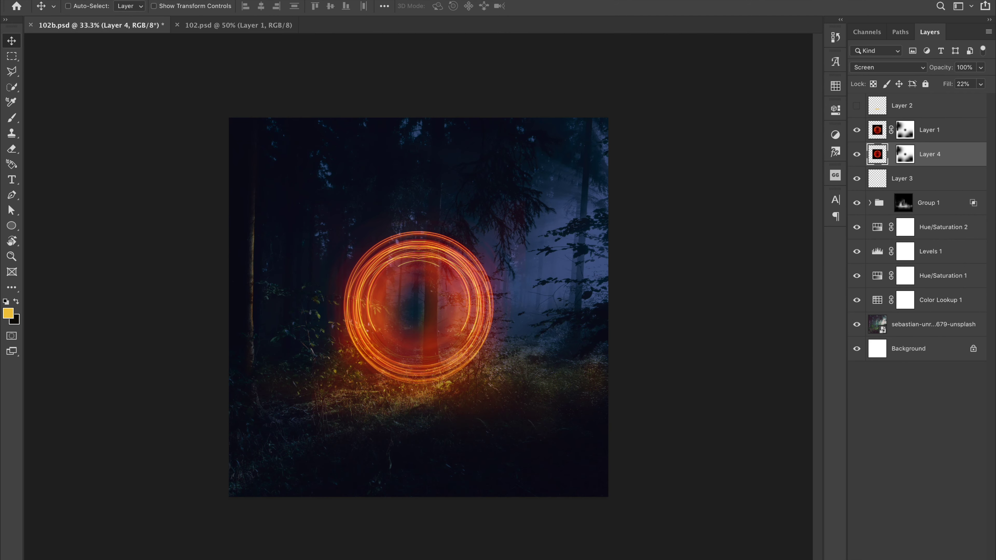
key("alt+bracketleft")
key("alt+bracketleft")
key("b")
key("alt+bracketright")
key("alt+bracketright")
key("alt+bracketright")
key("ctrl+shift+alt+n")
key("ctrl+plus")
key("ctrl+plus")
- Add another spark layer with a finer brush and give the sparks an Outer Glow
left_click(856, 179)
key("ctrl+shift+alt+n")
key("bracketleft")
key("bracketleft")
key("ctrl+minus")
key("v")
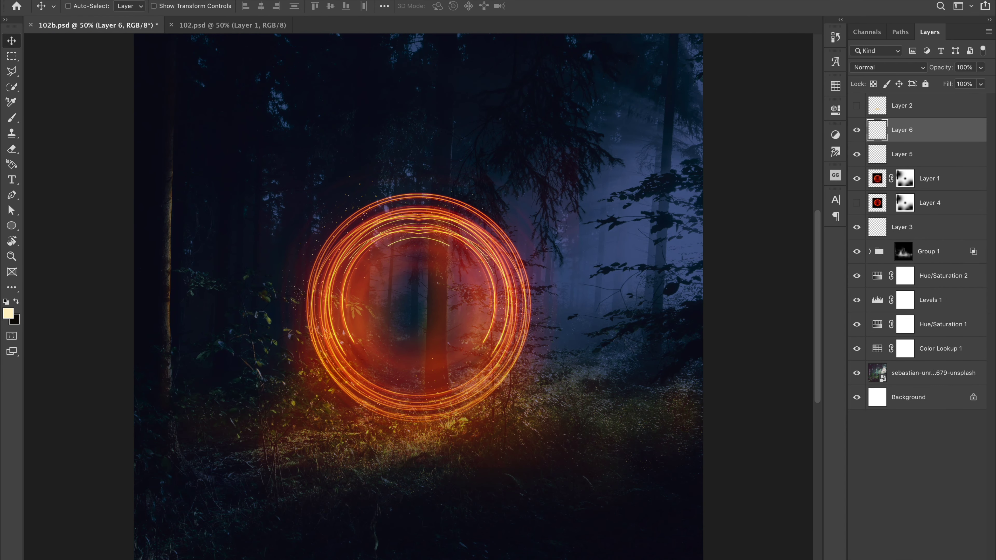
key("Return")
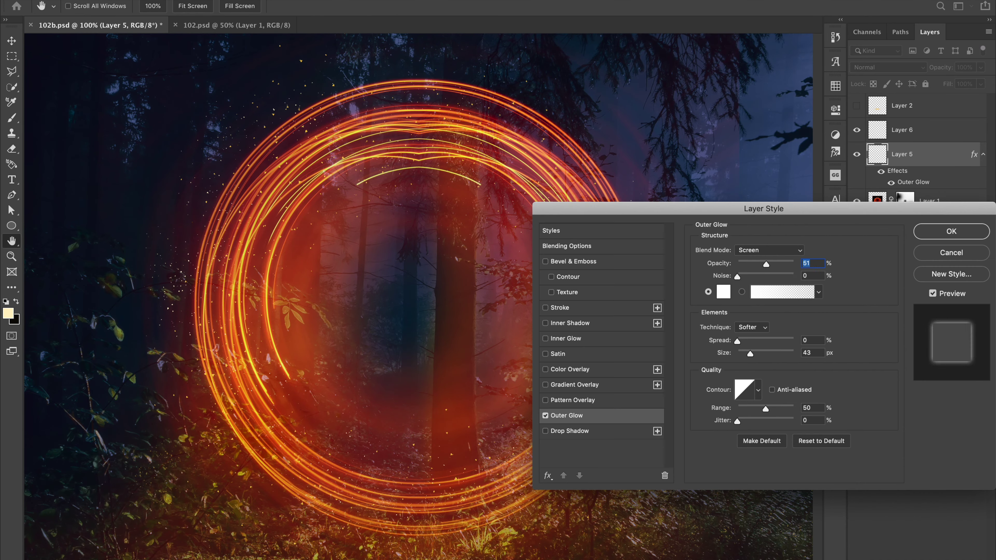
type("100")
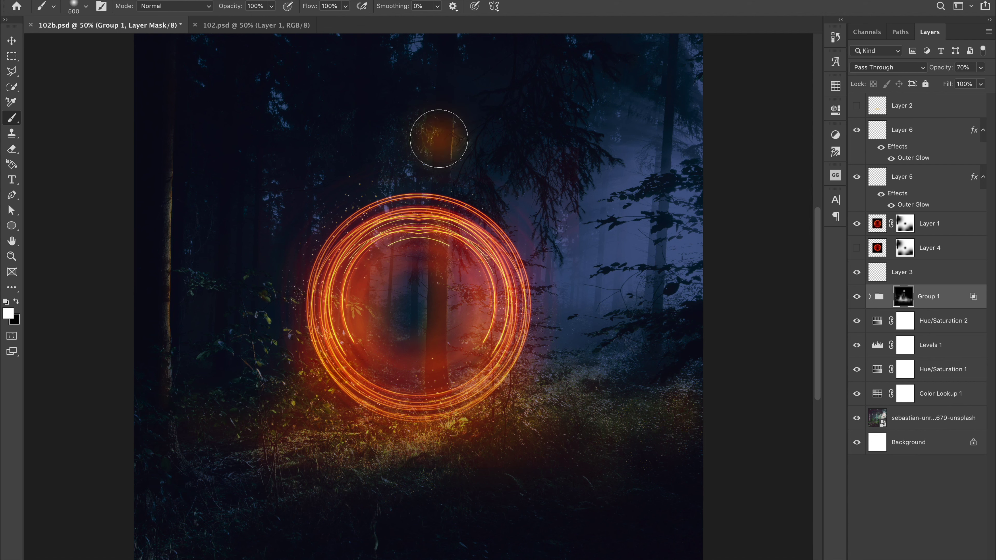
type("x")
- Paint out part of the group's glow on its mask and turn on the grass glow layer
left_click_drag(454, 258, 314, 282)
key("v")
left_click(856, 105)
key("b")
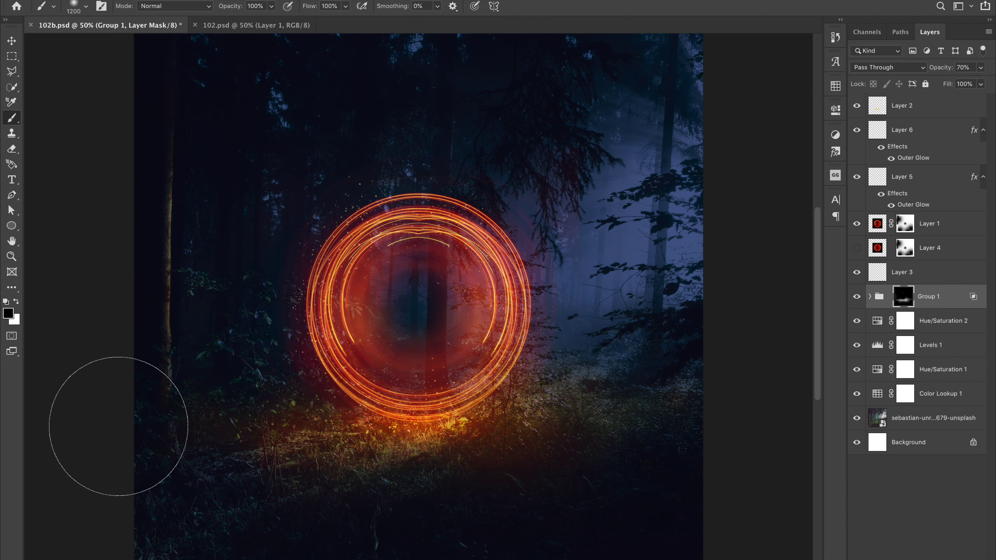
key("v")
key("ctrl+minus")
- Compare the ring copy against the original ring and add a new layer for the centre glow
left_click(856, 247)
left_click(940, 247)
left_click(856, 223)
left_click(980, 67)
key("ctrl+t")
key("Return")
key("ctrl+plus")
left_click(856, 248)
left_click(856, 223)
key("ctrl+shift+n")
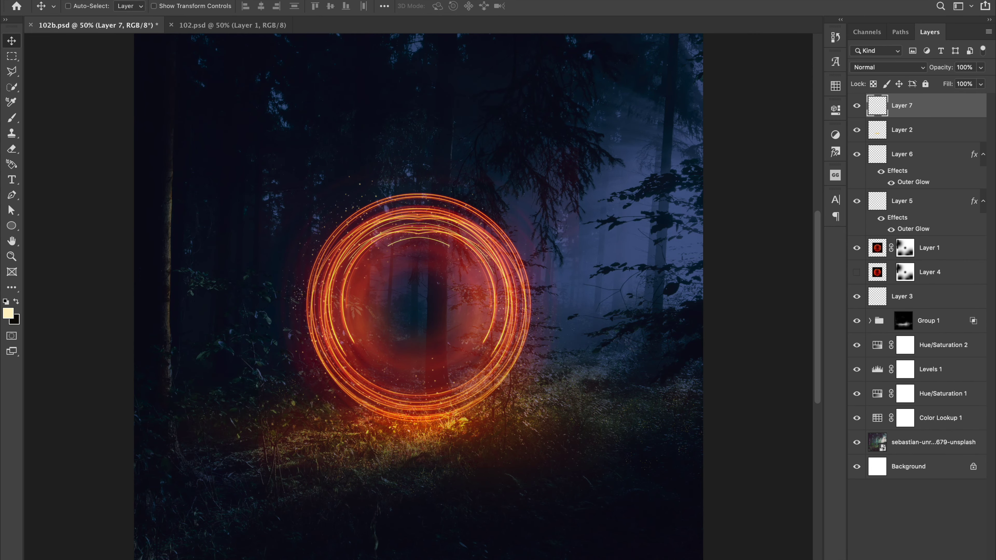
- Paint a soft orange glow in the ring's centre, set to Hard Light at 15% fill
key("b")
left_click(415, 298, "alt")
left_click_drag(392, 290, 439, 306)
scroll(887, 67, "down", 14)
left_click_drag(947, 84, 933, 83)
key("ctrl+minus")
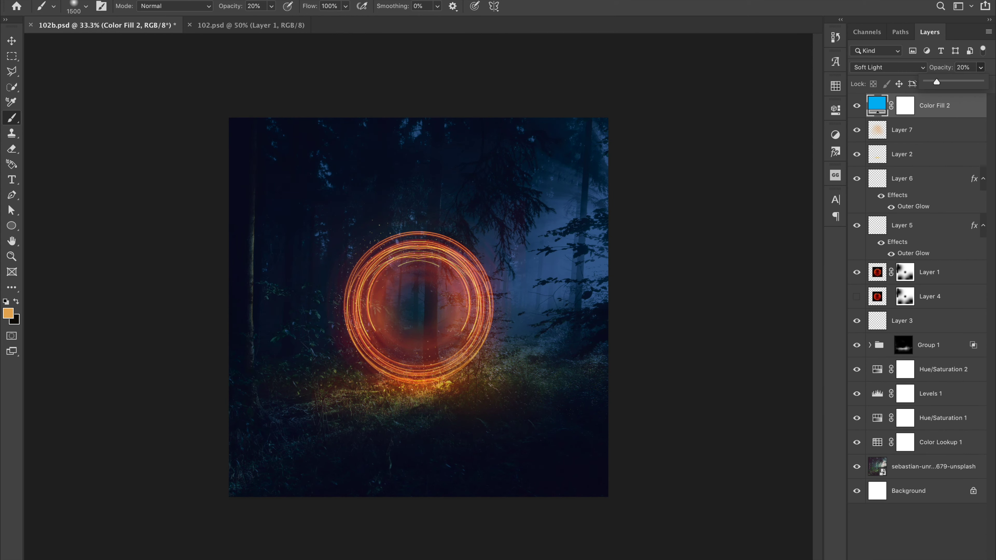
key("2")
- Change the colour tint fill layer to purple
double_click(876, 105)
left_click(826, 201)
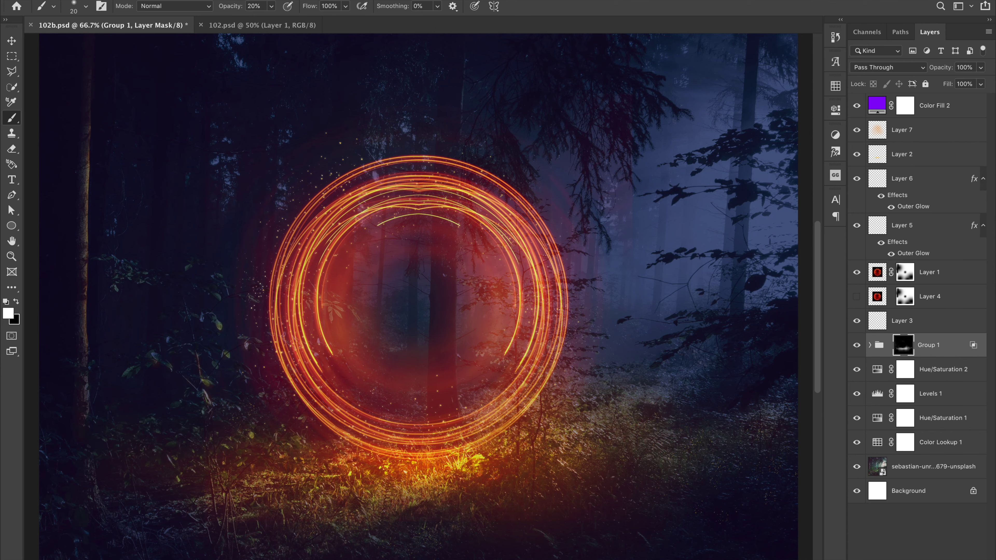
key("ctrl+minus")
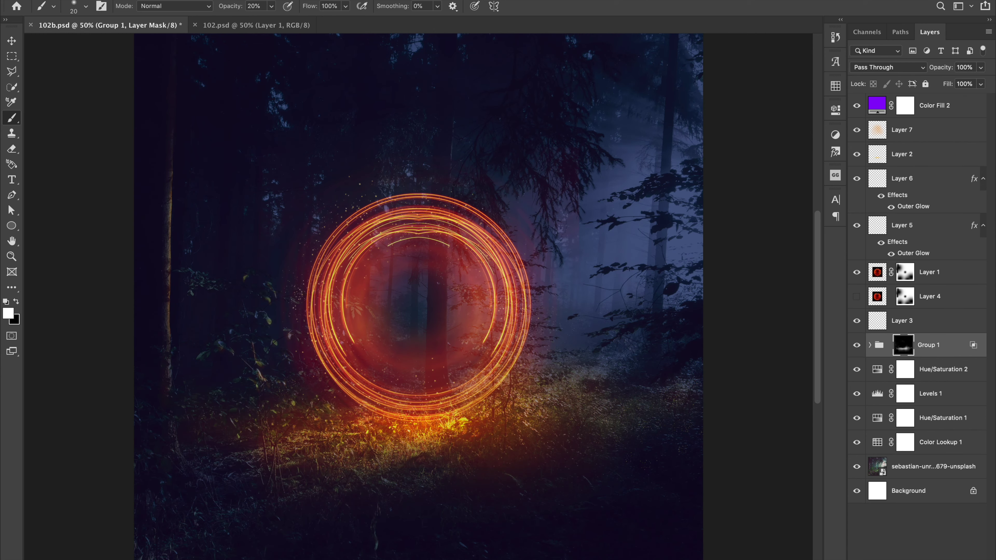
key("ctrl+l")
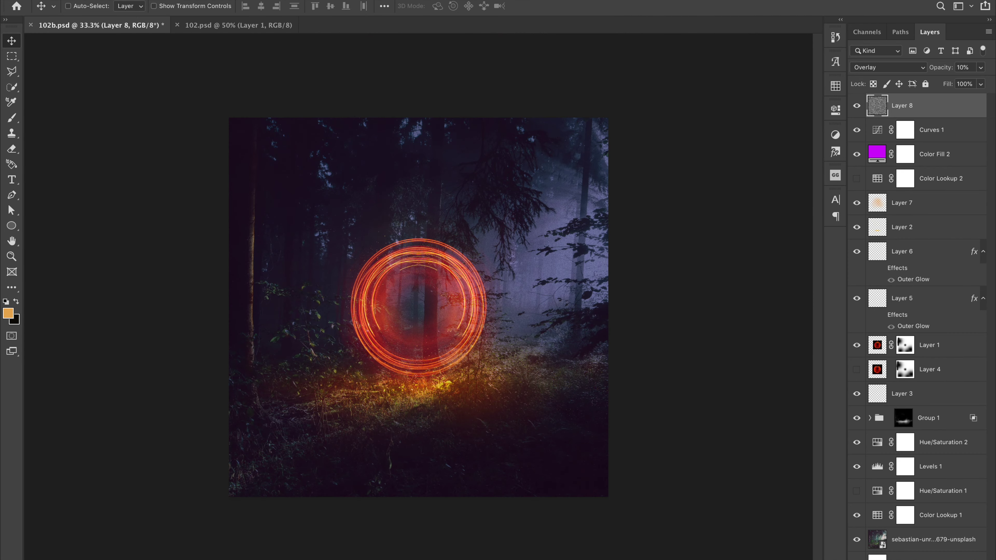
- Stamp a merged copy and fade parts of the warm photo with a large black brush on its mask
key("ctrl+alt+shift+e")
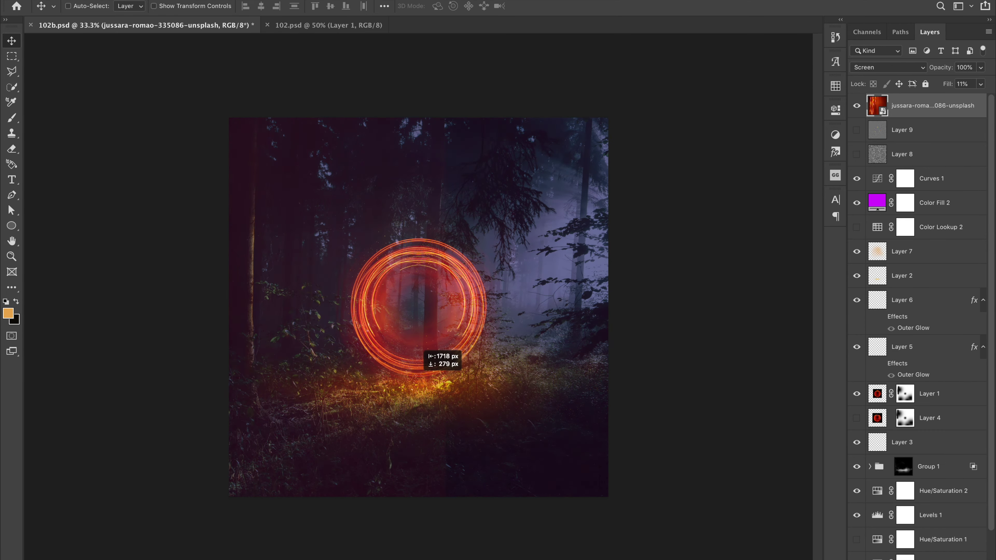
right_click(560, 206)
left_click_drag(623, 223, 690, 223)
key("Return")
key("x")
left_click_drag(534, 240, 451, 306)
key("v")
key("ctrl+plus")
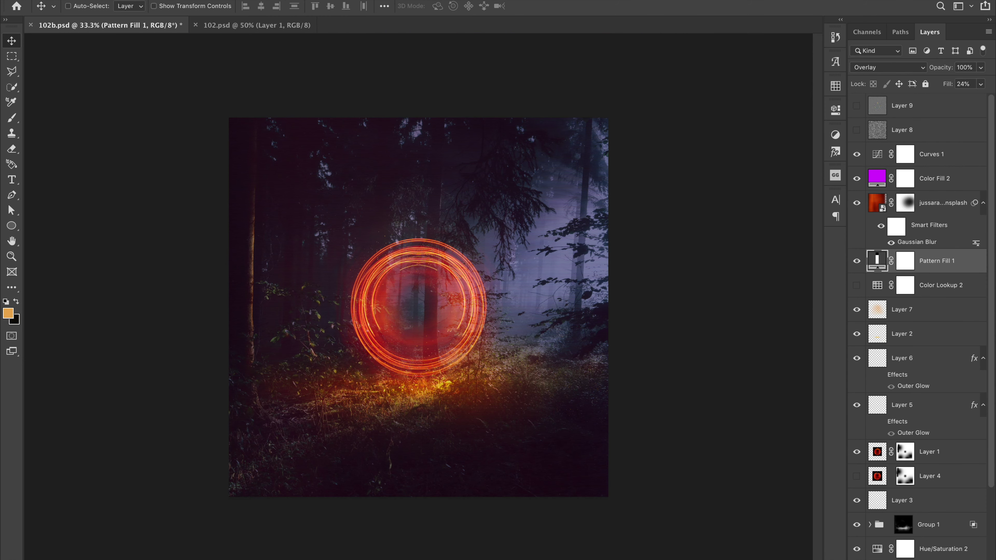
- Add a new layer above Curves 1 and paint a faint red wash over the lower left
left_click(934, 178)
left_click(940, 202)
left_click(931, 154)
key("b")
key("ctrl+shift+alt+n")
left_click_drag(424, 459, 325, 243)
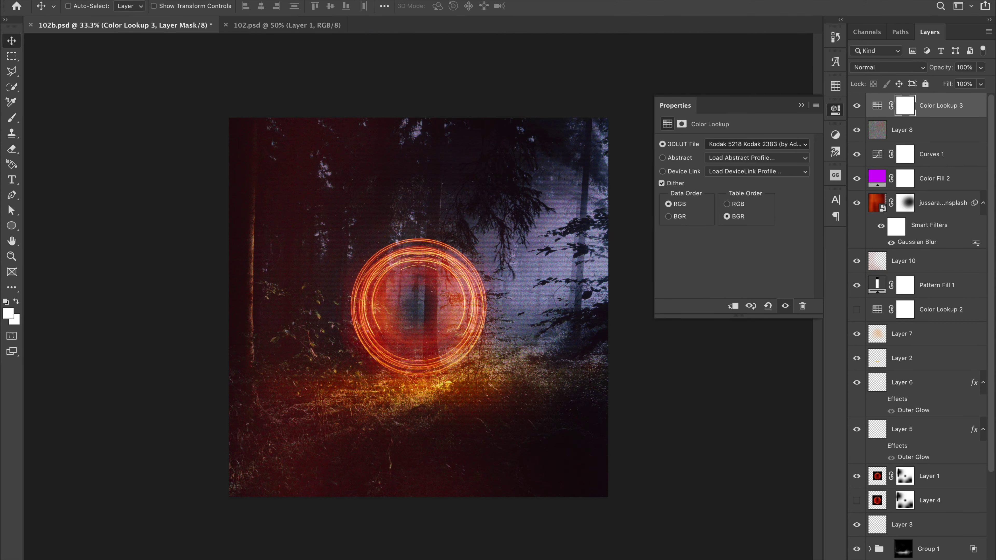
- Set the Color Lookup film look to the Kodak 5205 Fuji 3510 preset
key("Up")
key("Up")
key("Up")
key("Up")
key("Up")
key("Up")
key("Up")
key("Up")
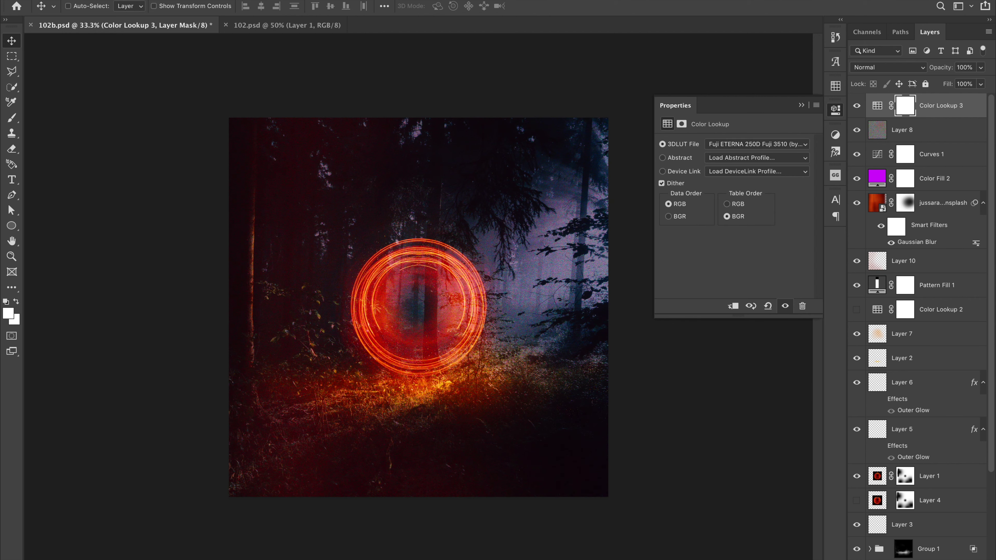
key("k")
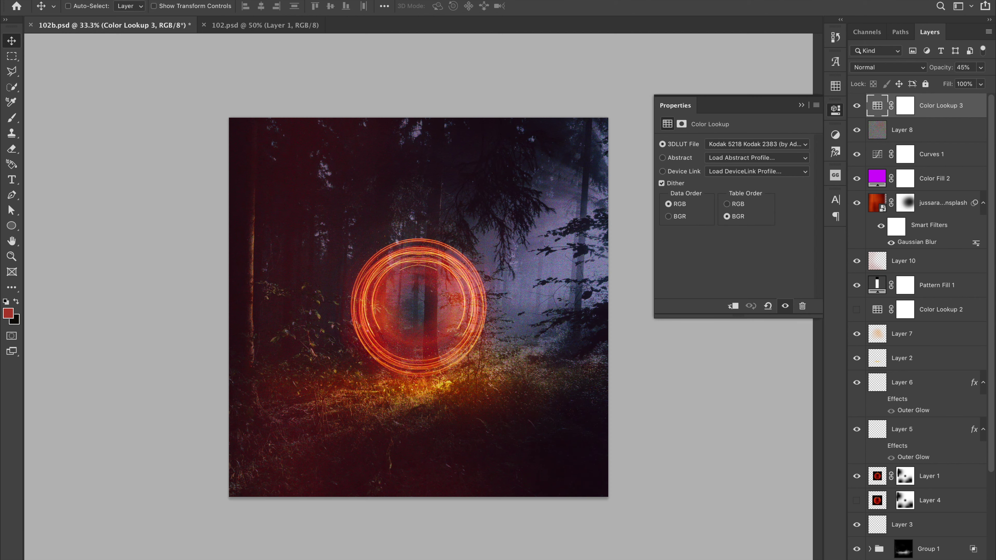
left_click(835, 110)
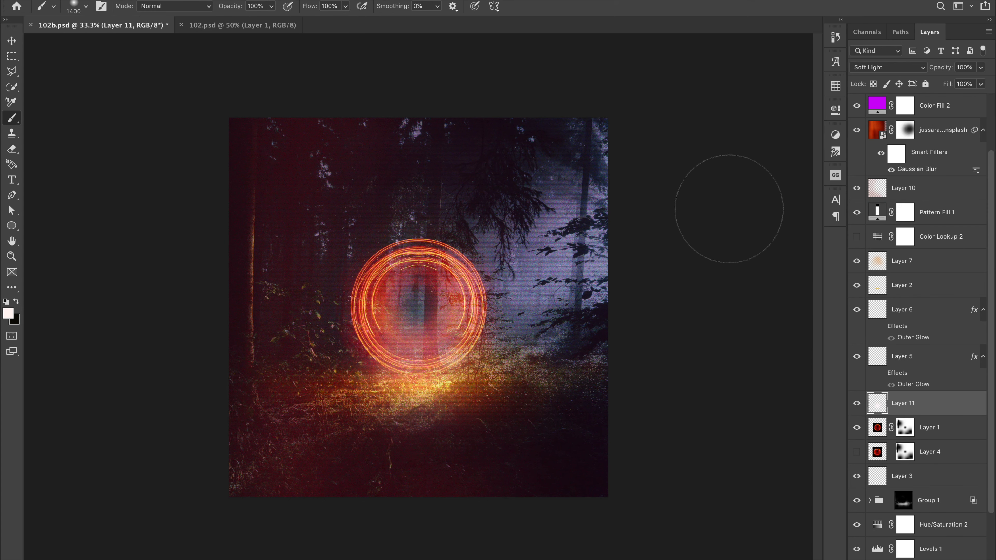
- Sample a warm yellow from the image and paint a soft glow on the ground under the ring
left_click(420, 376, "alt")
left_click(8, 313)
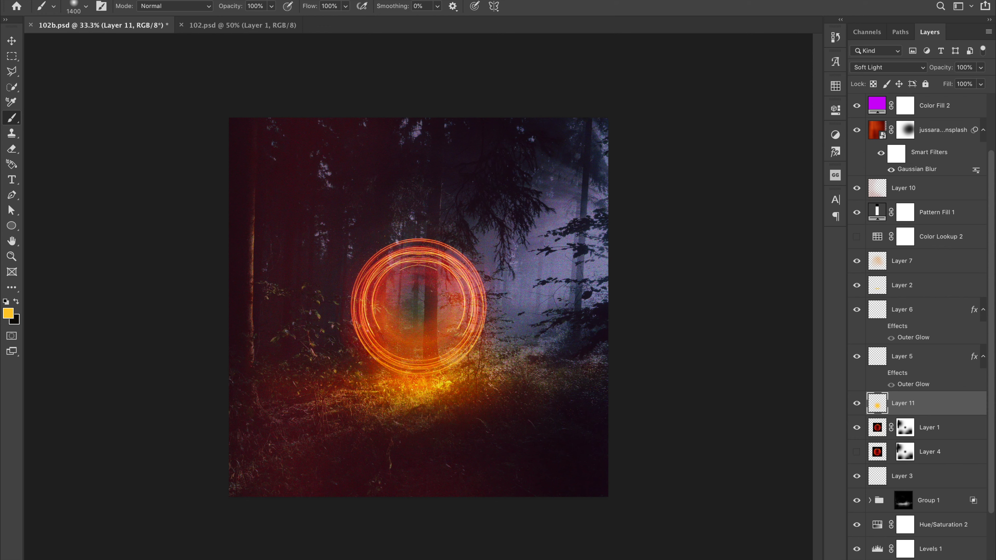
key("Return")
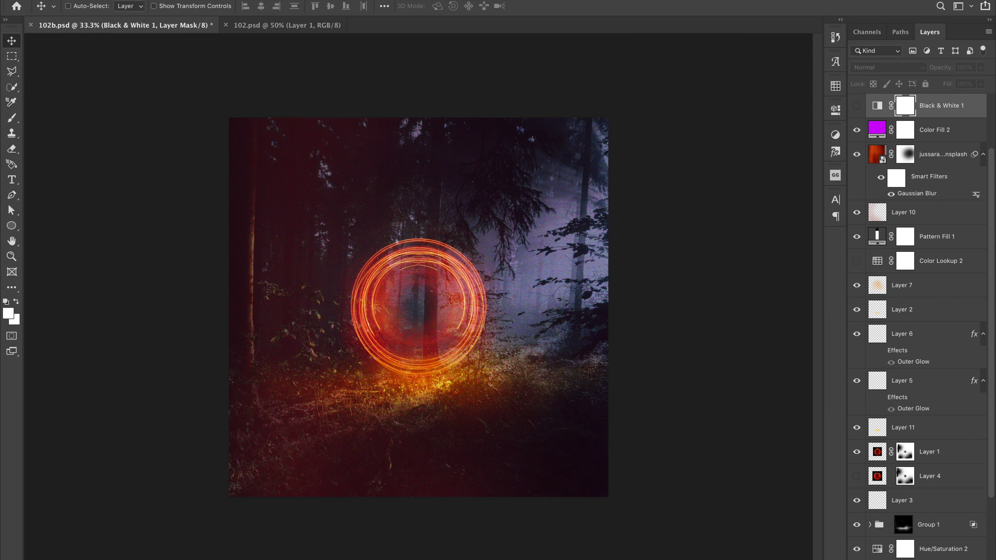
- Hide the grass glow layer, save 102b.psd, and reselect the Color Lookup layer
key("alt+bracketleft")
key("alt+bracketleft")
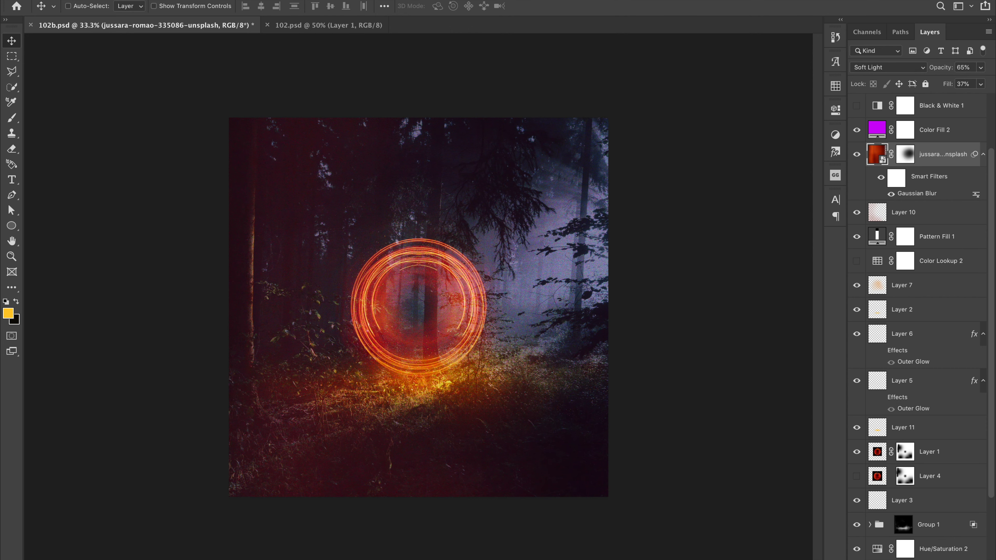
key("alt+bracketleft")
key("alt+bracketleft")
key("alt+bracketleft")
key("alt+bracketleft")
key("ctrl+comma")
key("ctrl+comma")
key("alt+bracketleft")
key("alt+bracketleft")
key("alt+bracketleft")
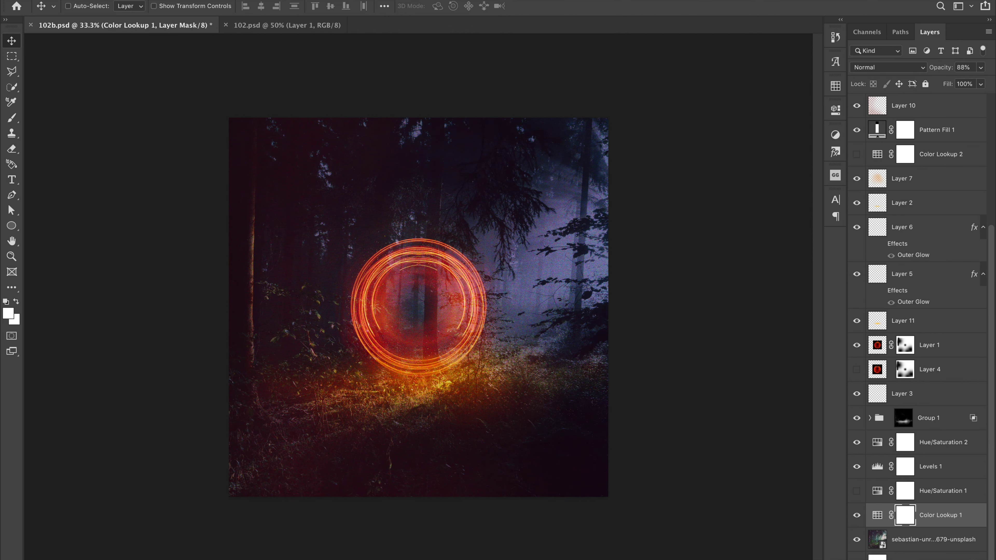
key("ctrl+s")
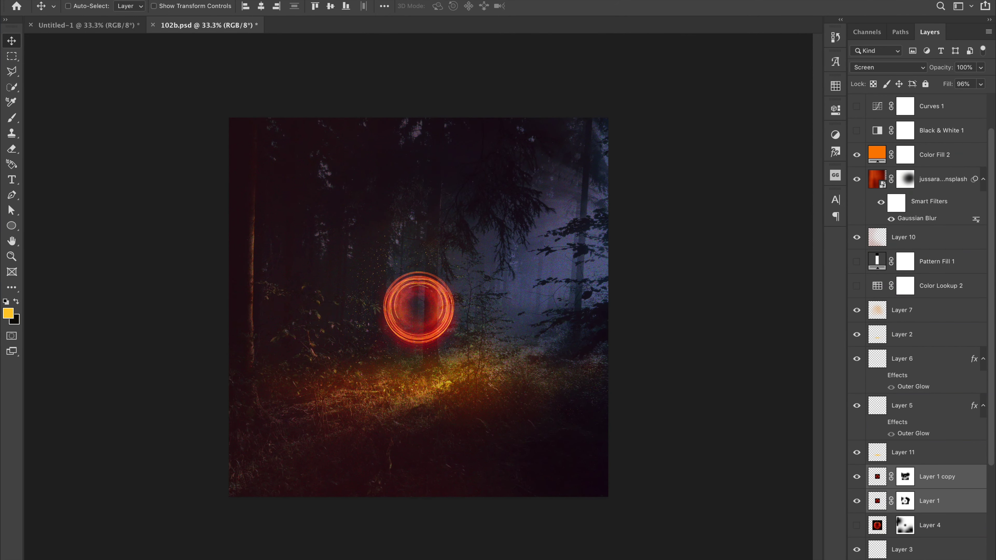
key("alt+bracketright")
key("alt+bracketright")
key("alt+bracketright")
key("alt+bracketright")
key("alt+bracketright")
key("alt+bracketright")
key("alt+bracketright")
key("alt+bracketright")
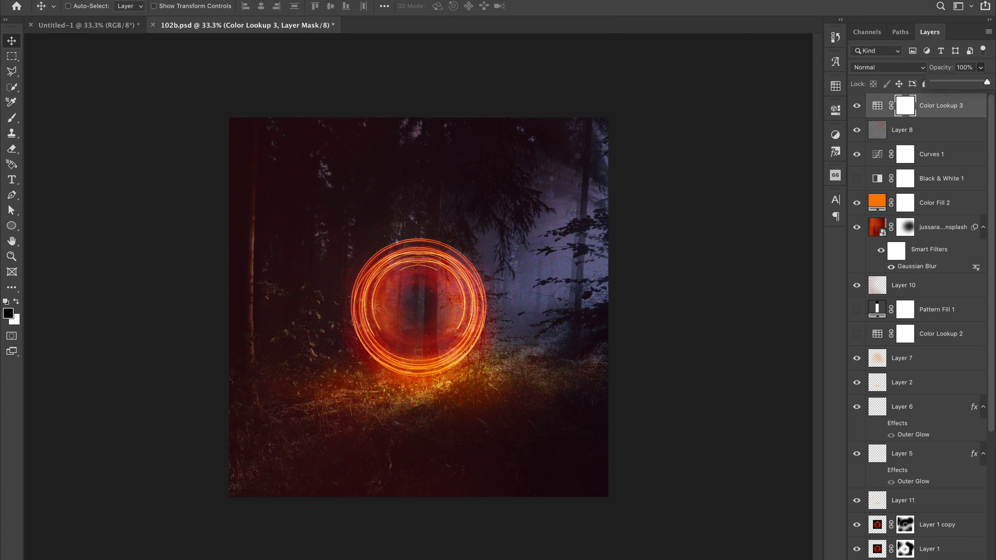